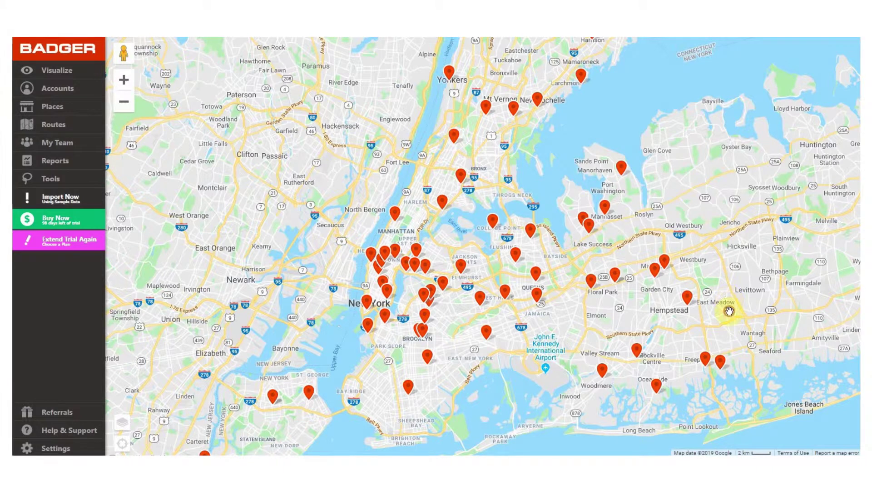
- Filter the map to High priority only by hiding the Low, Medium and (blank) Priority pins
click(43, 72)
click(214, 71)
click(162, 190)
click(142, 214)
click(171, 236)
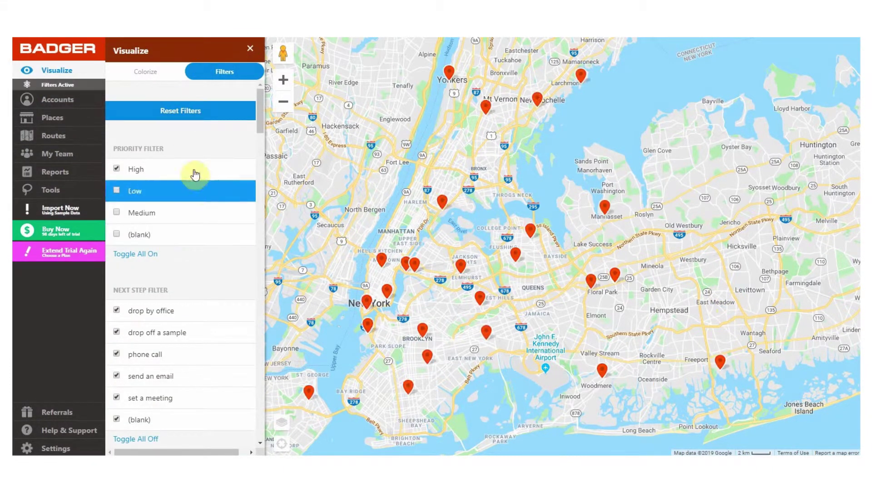
click(250, 48)
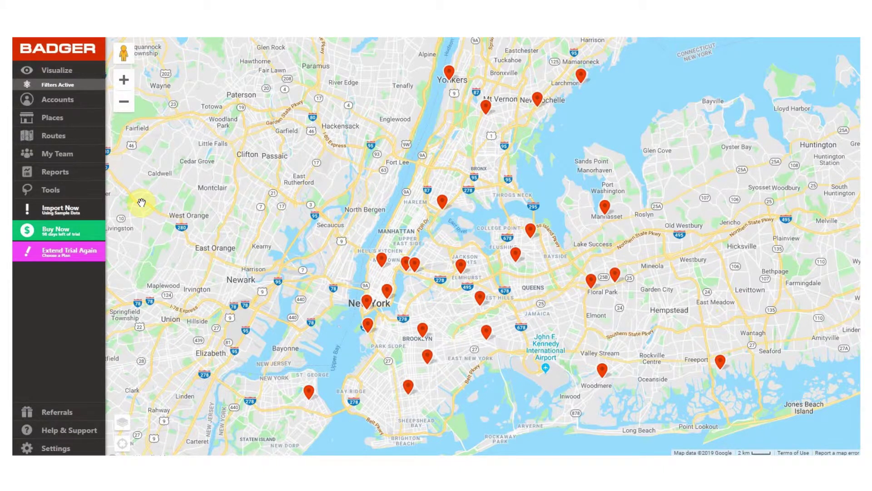
click(67, 193)
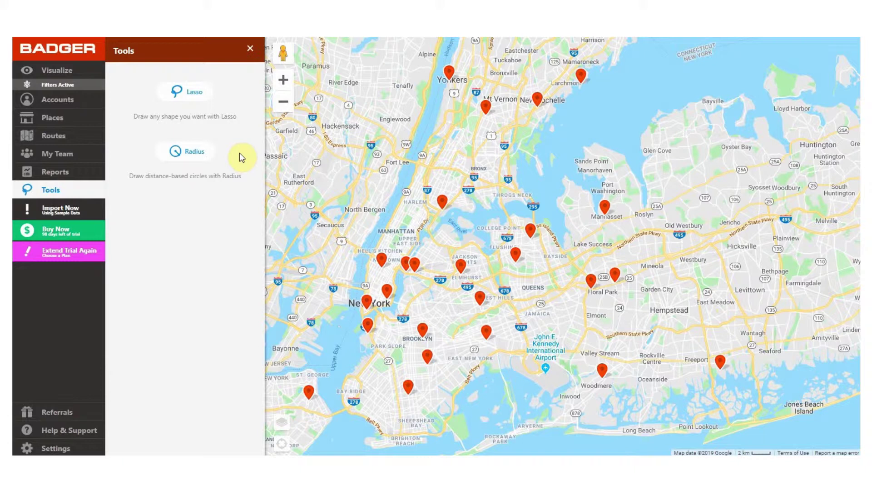
- Discard a trial lasso, then draw an 8.68-mile radius circle around Manhattan selecting 12 accounts
click(198, 99)
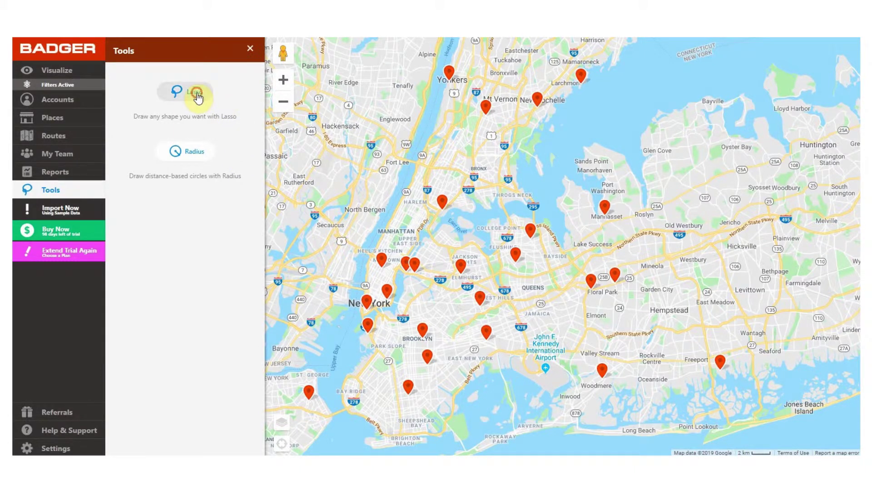
mouse_move(430, 180)
mouse_down()
mouse_move(326, 289)
mouse_move(462, 367)
mouse_move(490, 200)
mouse_move(372, 179)
mouse_move(381, 179)
mouse_up()
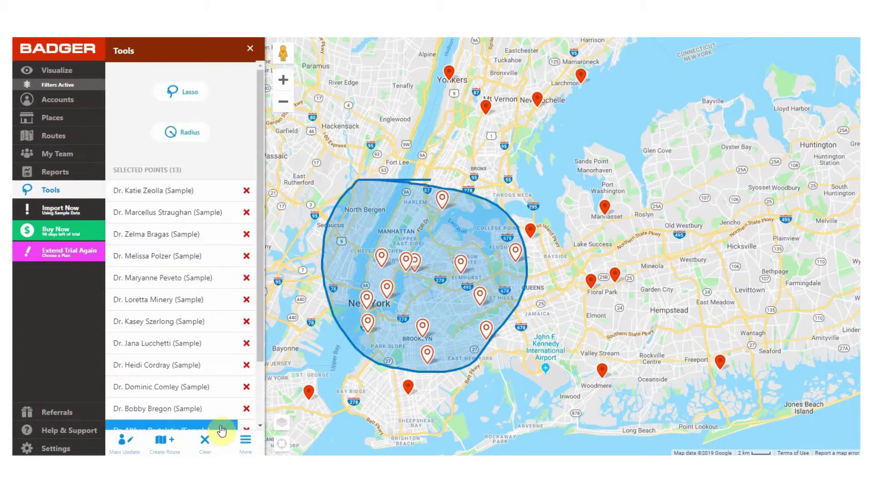
click(210, 442)
click(182, 156)
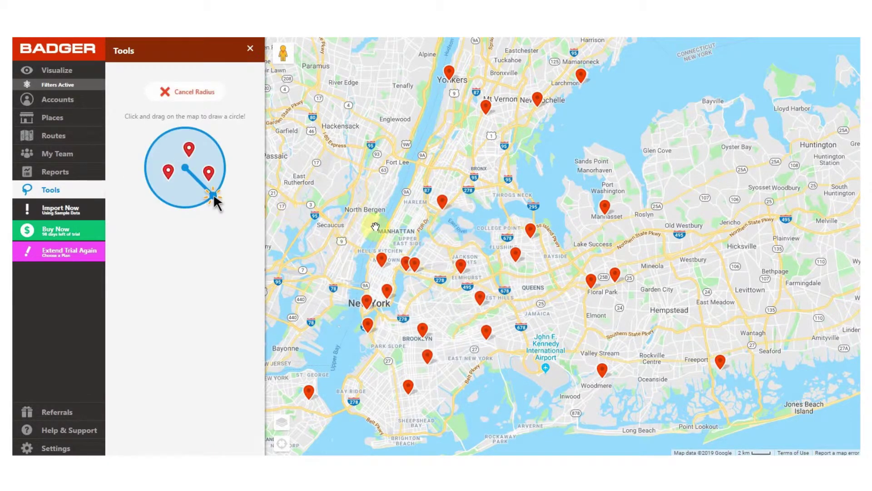
drag(383, 231, 490, 321)
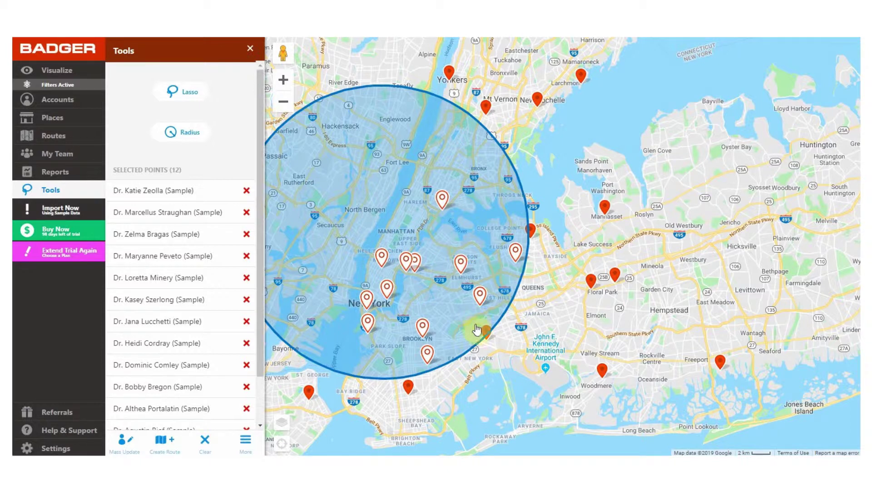
click(161, 449)
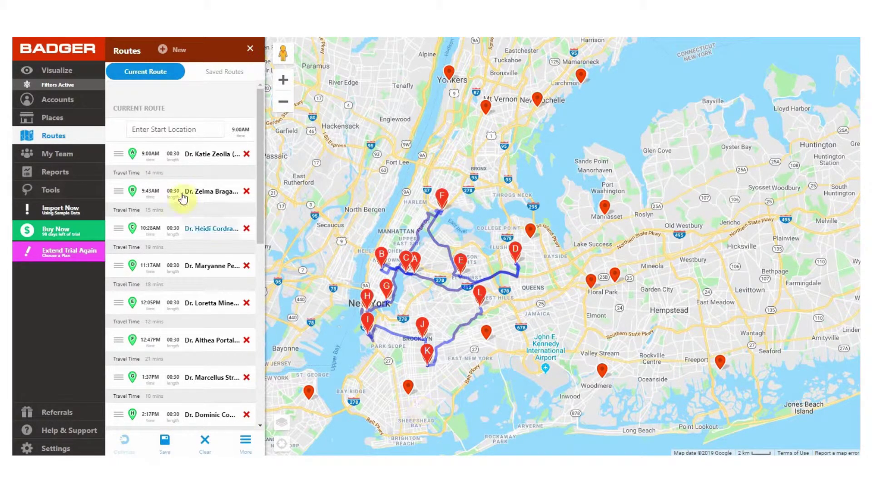
- Set the route start to 357 Broadway and end to 3764 Broadway, then optimize it
click(168, 129)
text(357)
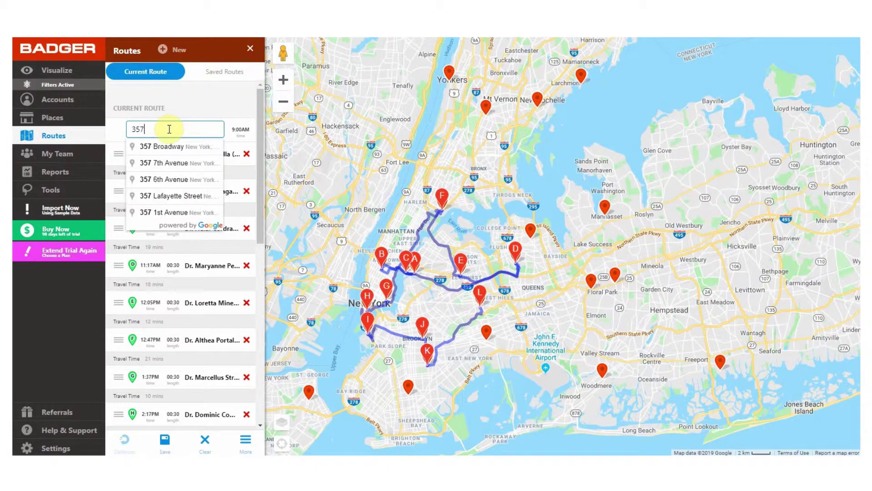
click(171, 145)
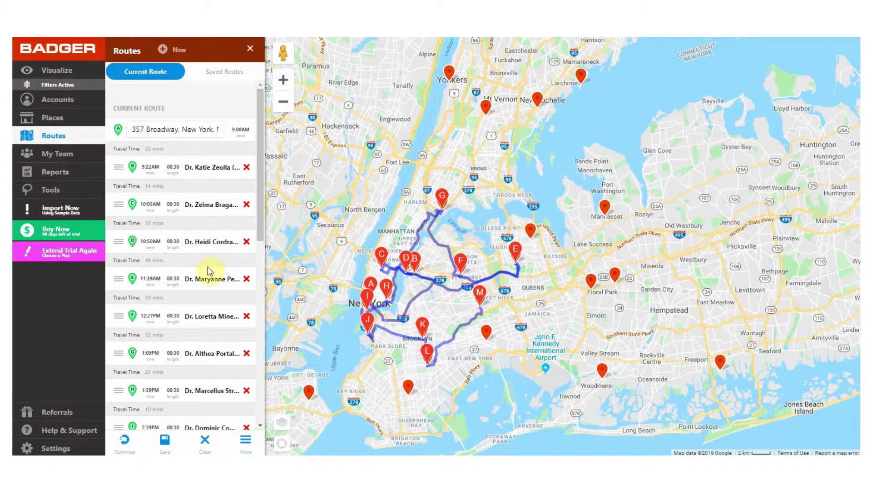
drag(258, 222, 261, 336)
click(186, 337)
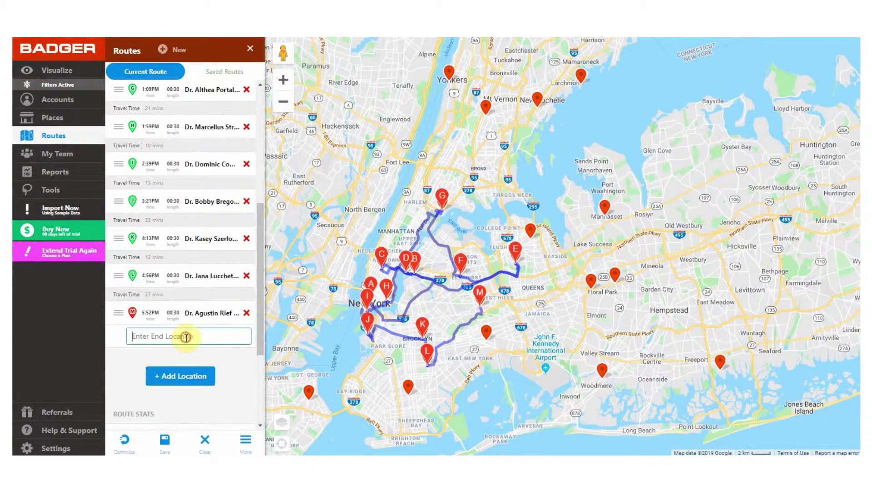
text(376)
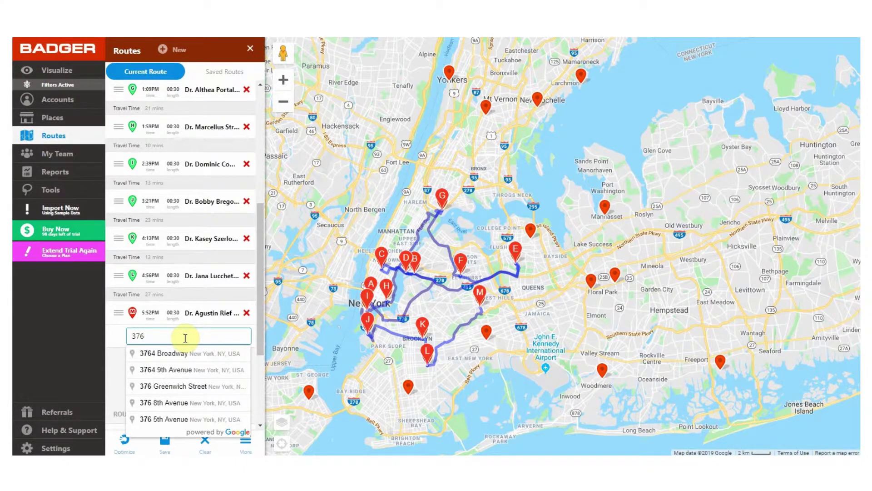
click(179, 353)
click(126, 443)
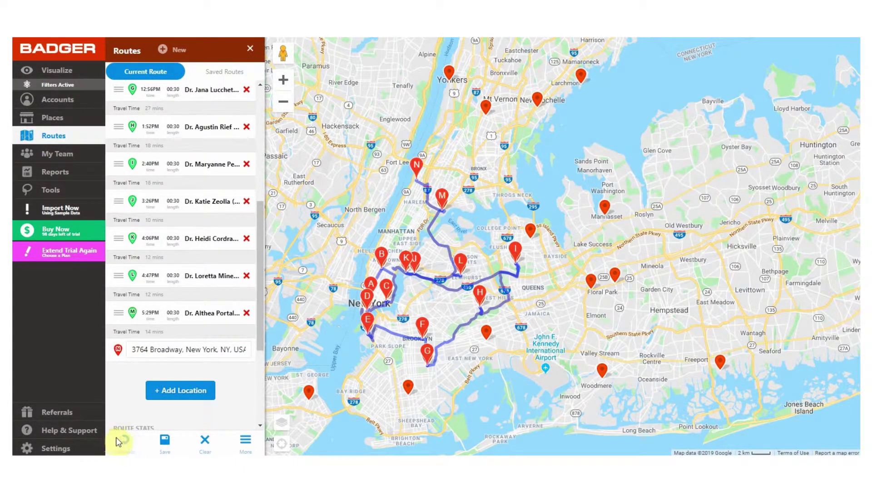
click(250, 48)
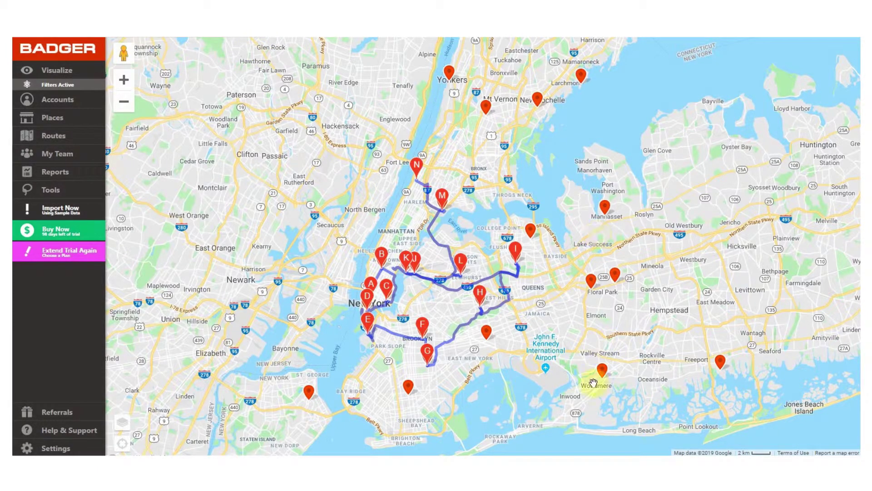
- Add the East New York account to the current route
click(488, 339)
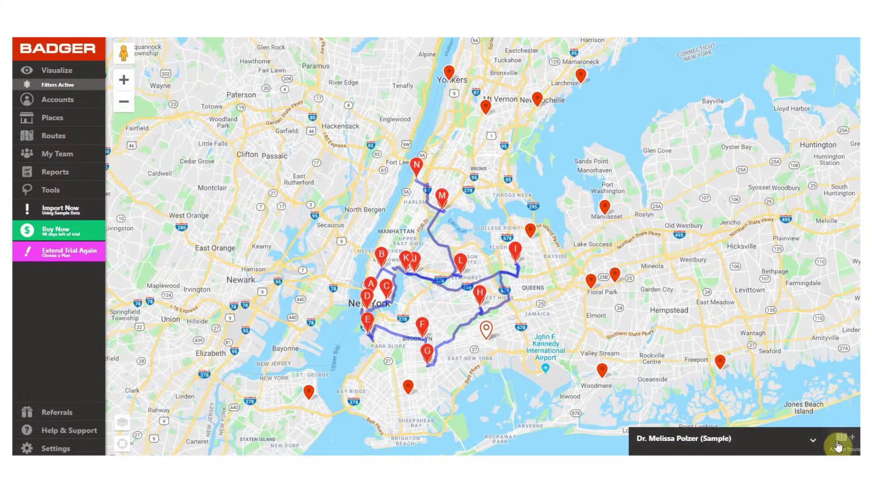
click(839, 446)
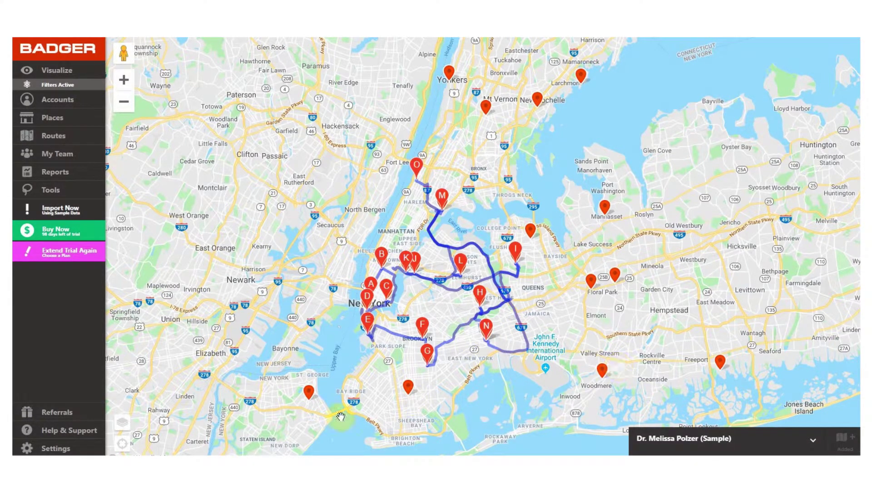
click(786, 379)
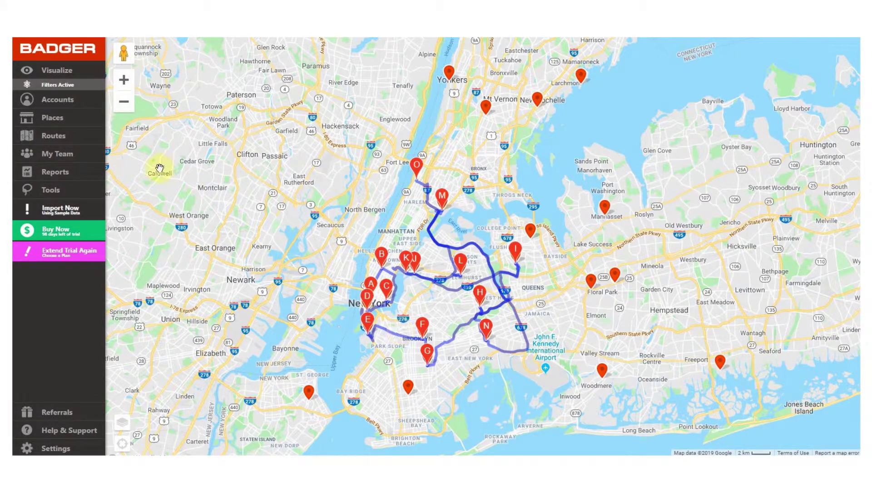
- Re-optimize the route's stop order to include the new East New York stop
click(67, 135)
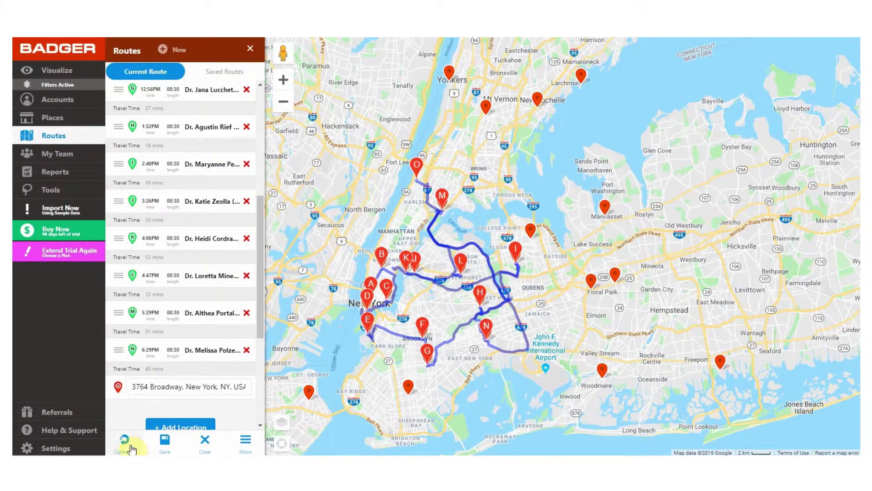
click(130, 448)
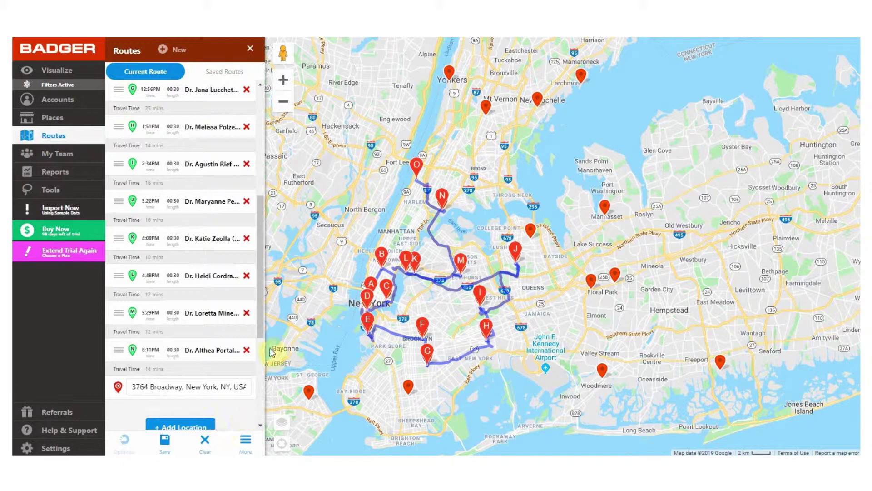
click(250, 50)
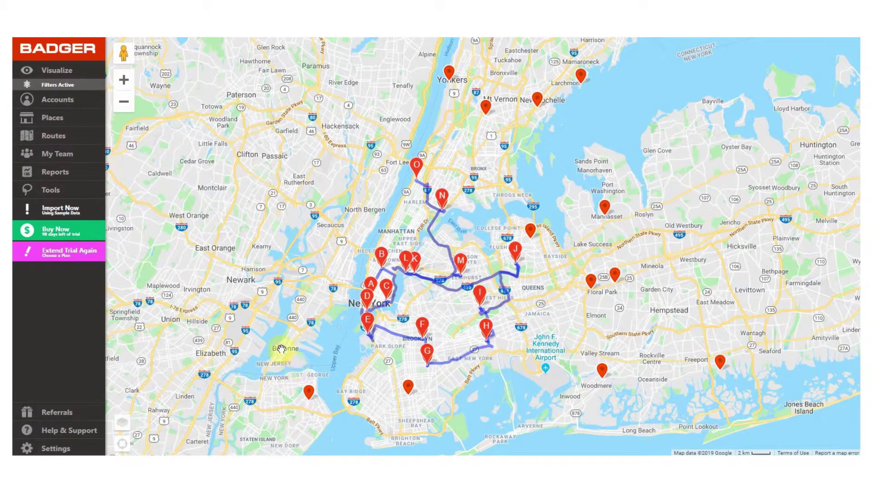
click(66, 138)
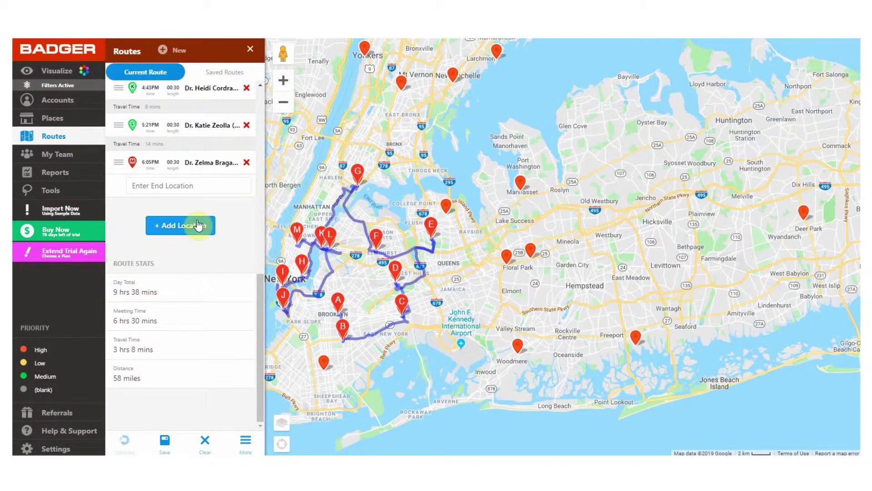
click(199, 224)
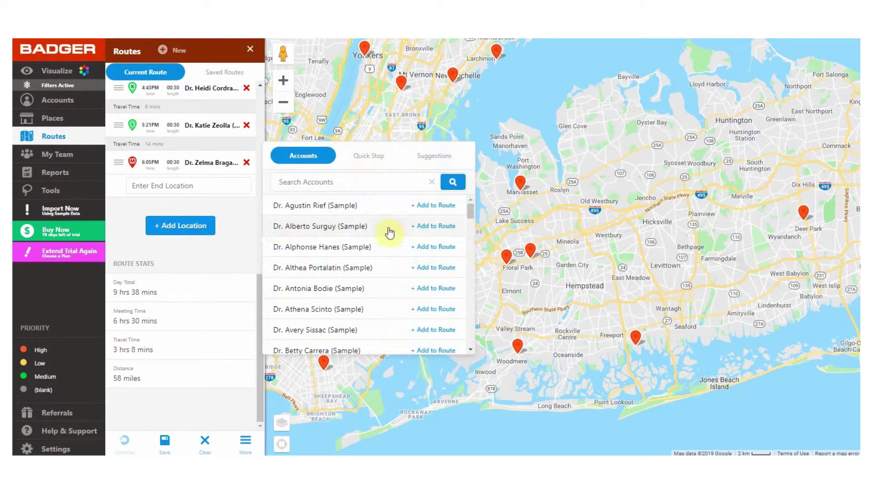
- Add three sample doctor accounts from the Accounts list and re-optimize the stop order
click(429, 227)
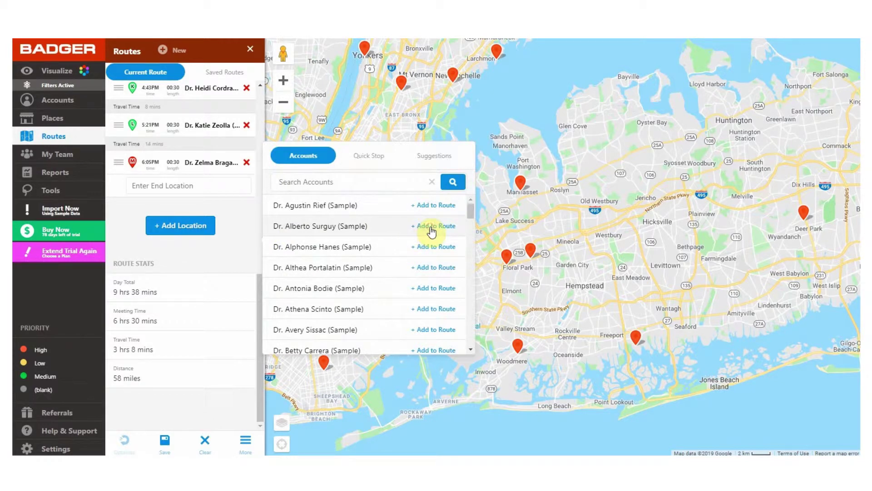
click(437, 270)
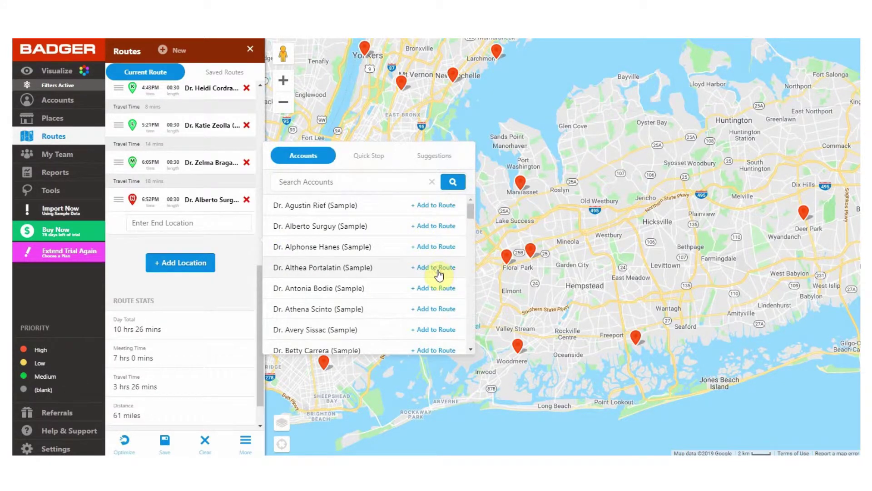
click(434, 290)
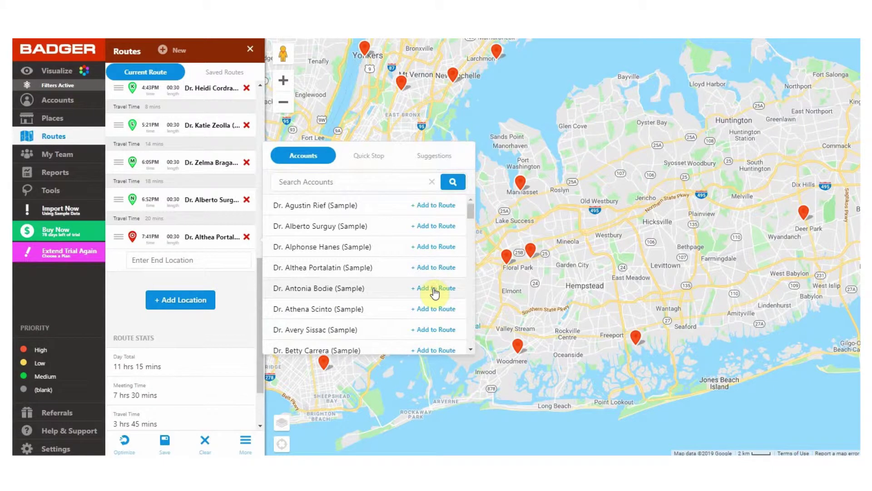
click(125, 441)
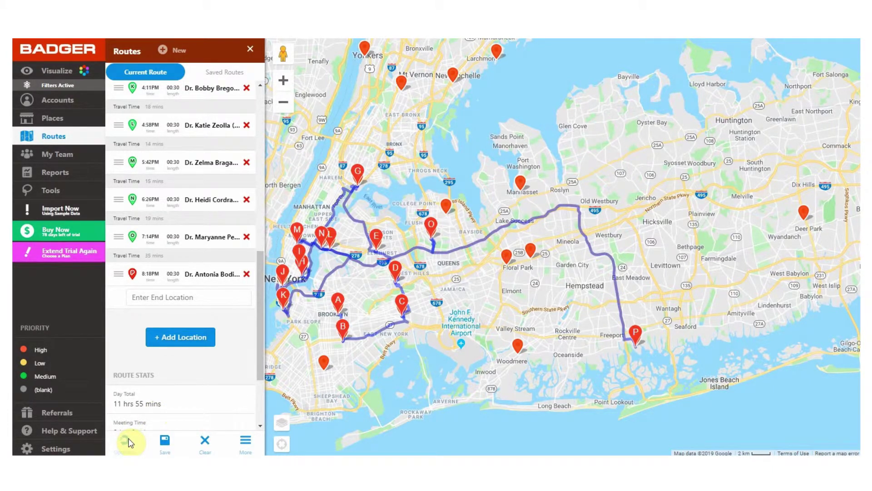
click(197, 341)
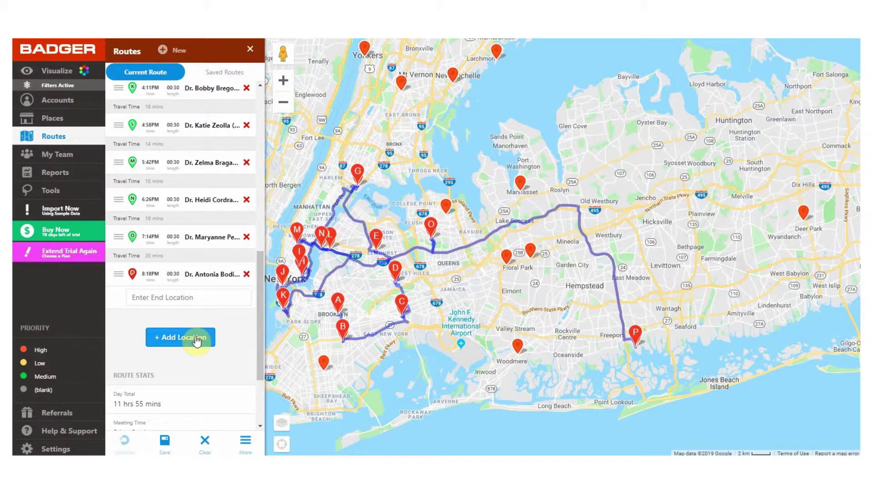
click(196, 339)
- Add the first 'gas station' search result to the route as a Quick Stop
click(361, 156)
click(358, 178)
text(gas station)
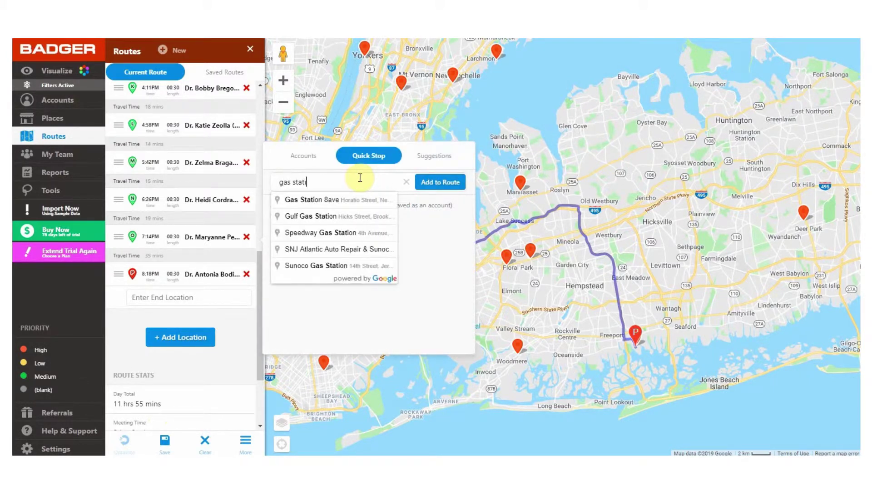
click(359, 198)
click(452, 186)
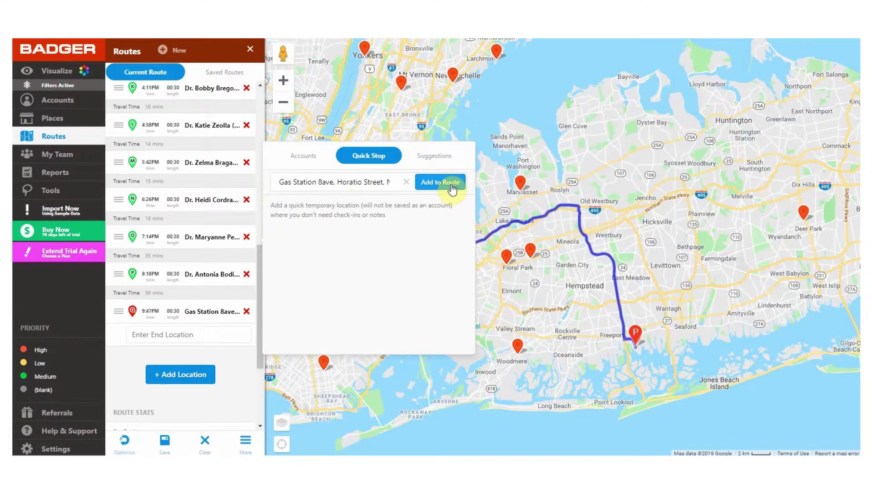
- Add two suggested doctor accounts to the route and re-optimize it into stops A–U
click(445, 161)
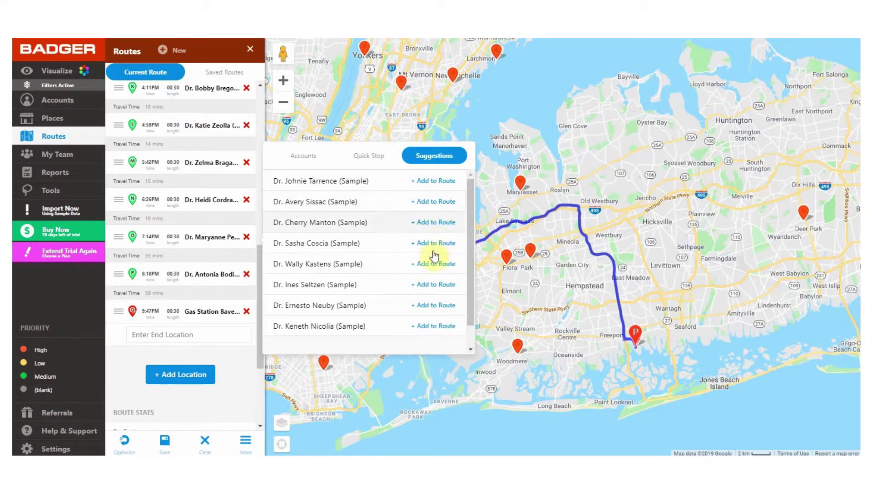
click(435, 264)
click(433, 181)
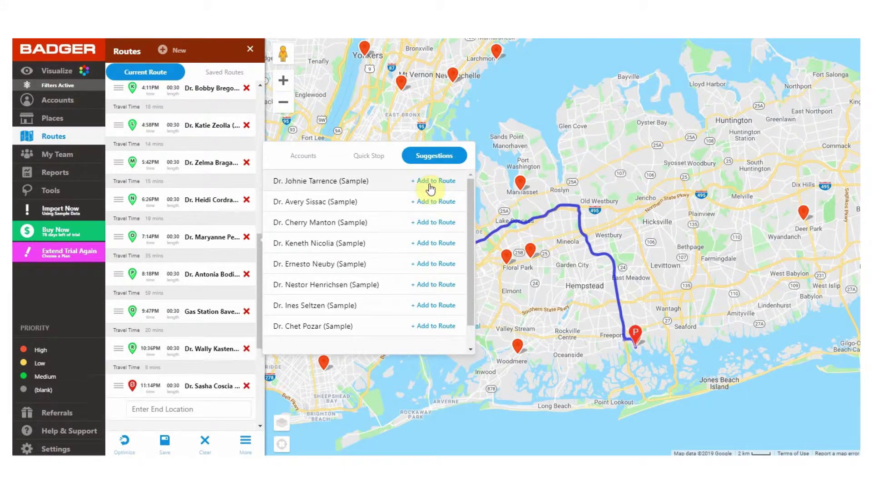
click(125, 439)
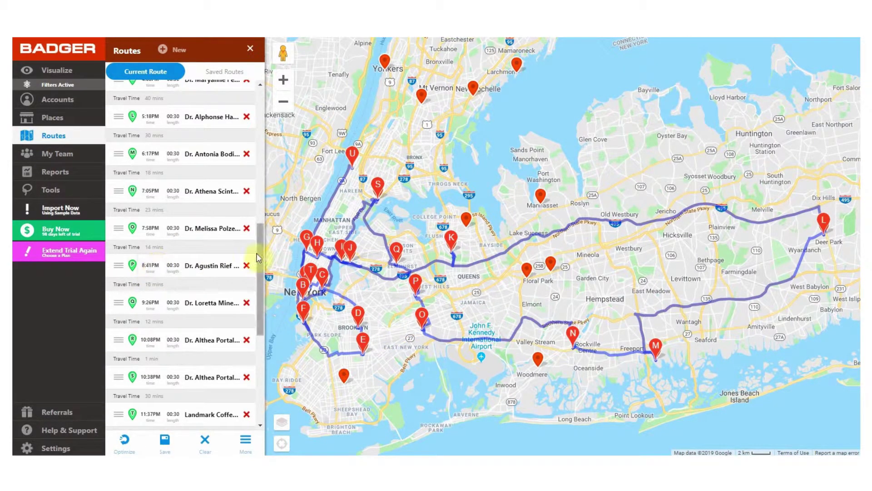
- Fix a doctor stop's visit at 1:00 PM and move it earlier to stop D
drag(263, 250, 265, 179)
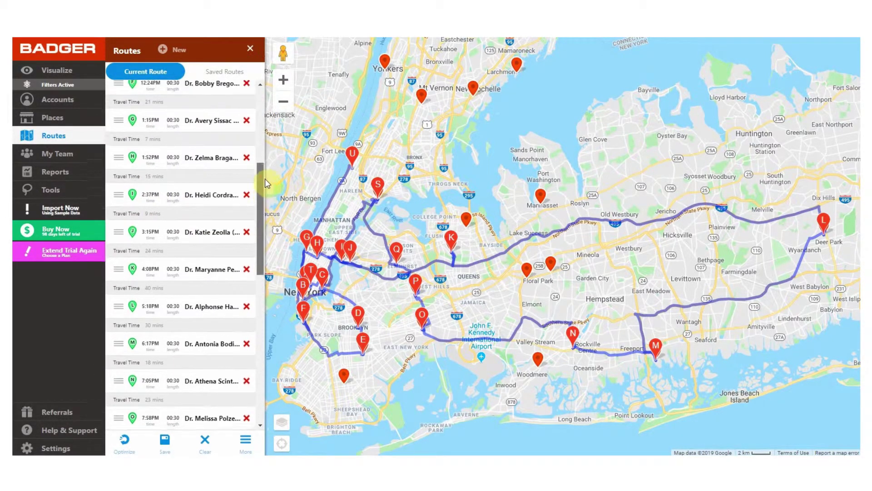
click(150, 123)
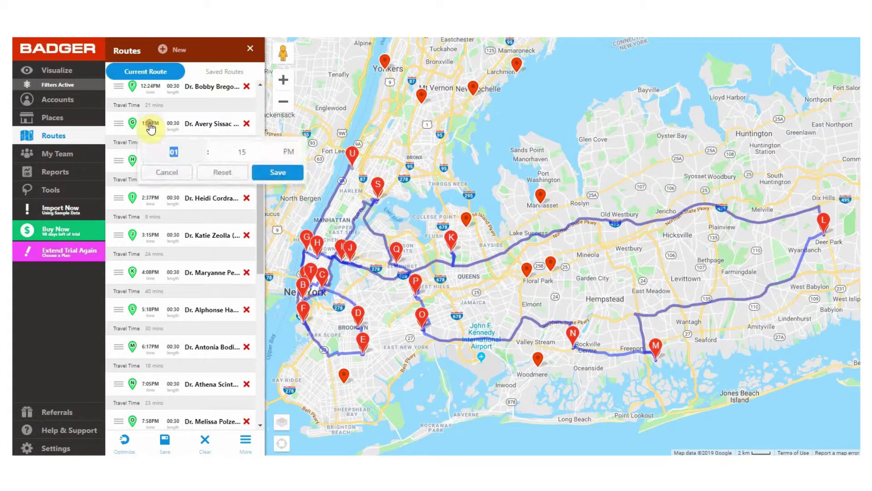
click(234, 152)
text(00)
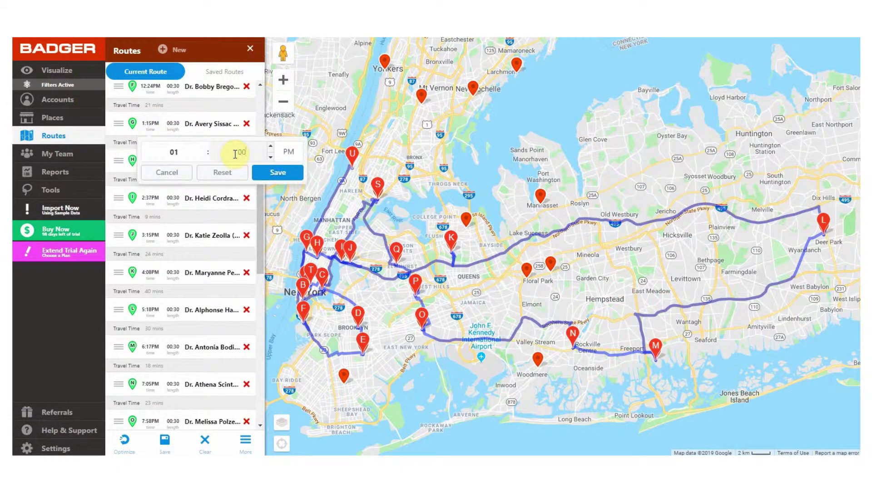
click(268, 171)
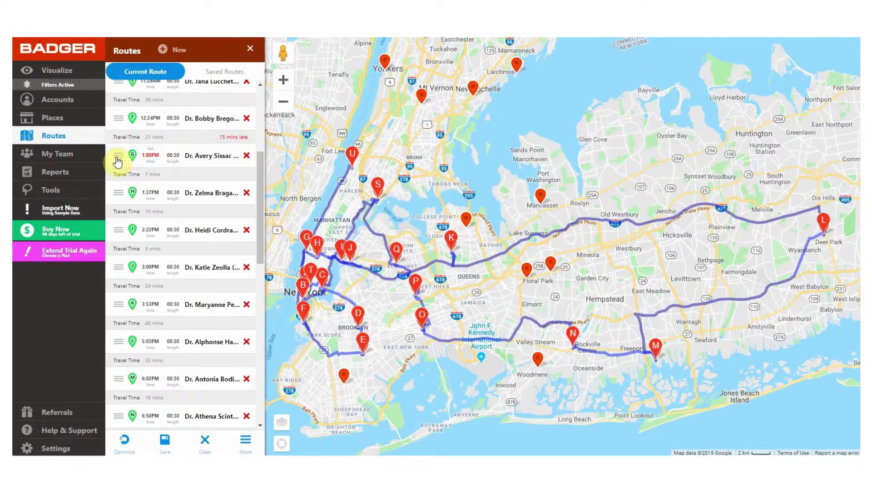
mouse_move(120, 160)
mouse_down()
mouse_move(112, 108)
mouse_move(112, 146)
mouse_move(101, 100)
mouse_move(103, 175)
mouse_move(106, 157)
mouse_up()
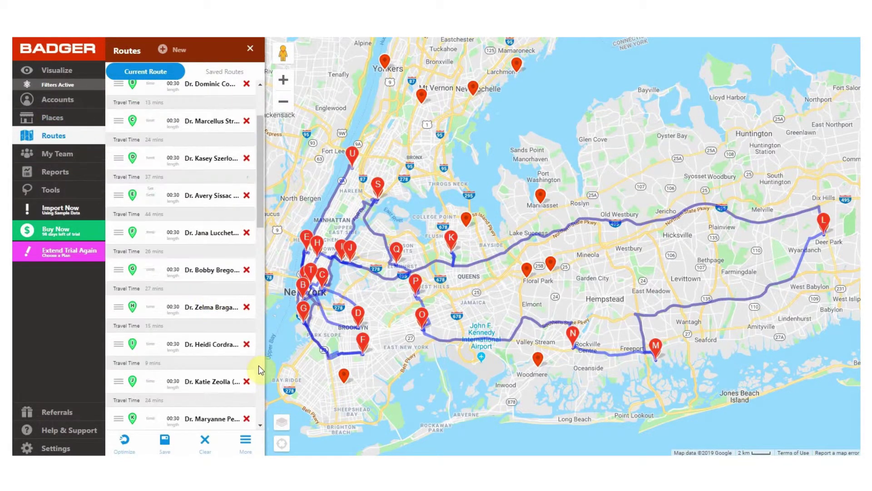
click(164, 449)
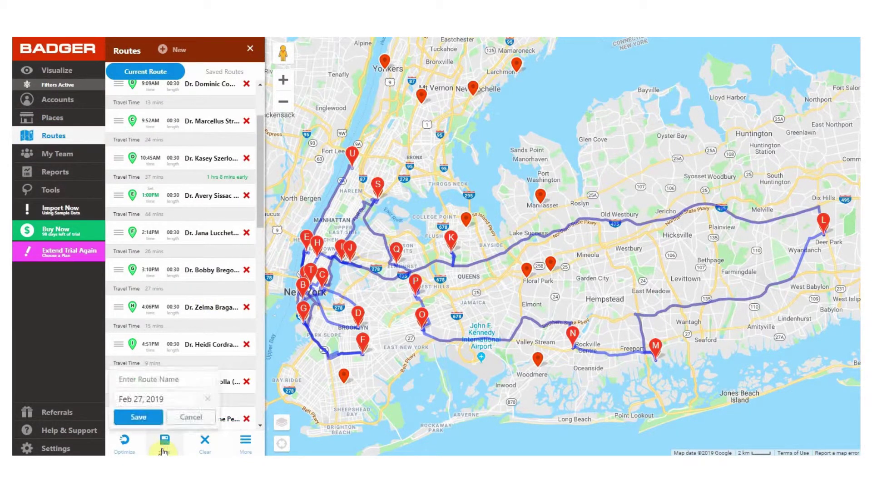
- Save the route as 'Monday Route' and move the 1:00 PM stop up to position E
click(161, 376)
text(Monday Route)
click(139, 417)
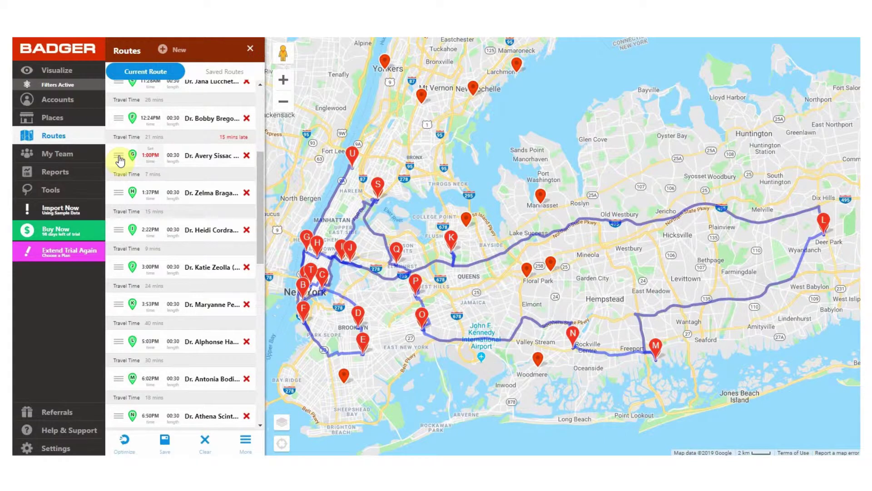
drag(119, 160, 120, 91)
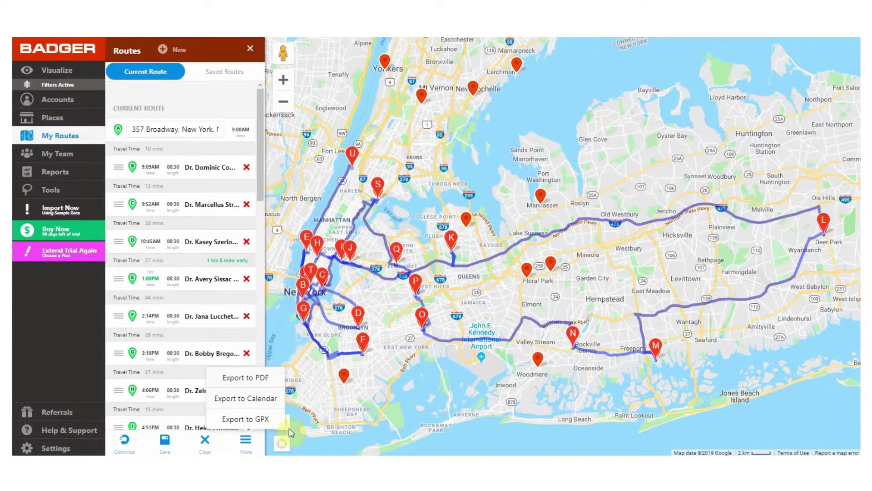
- Dismiss the export options and view the Saved Routes list containing Monday Route
click(328, 435)
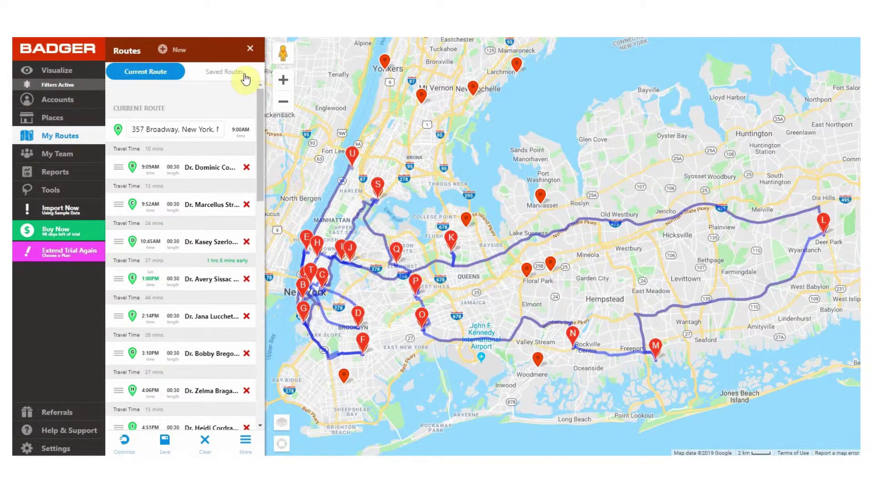
click(245, 77)
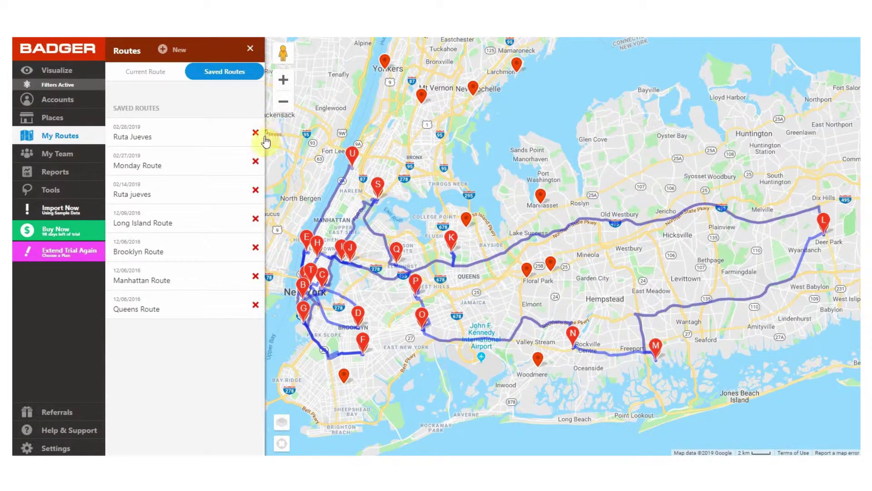